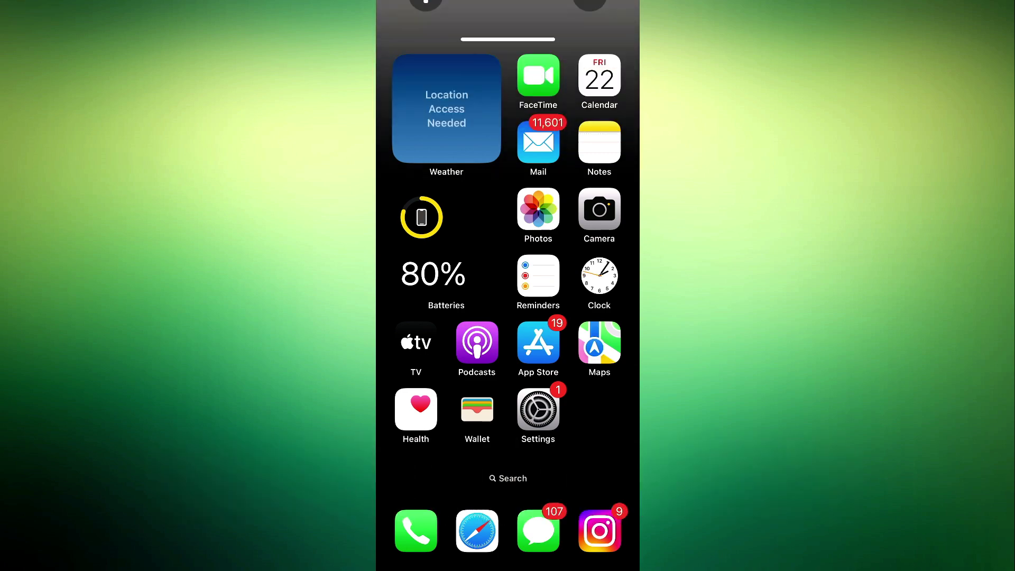
After glancing at recent notifications, go to the Notifications page in Settings
drag(444, 3, 445, 318)
scroll(507, 286, down, 5)
scroll(507, 286, down, 3)
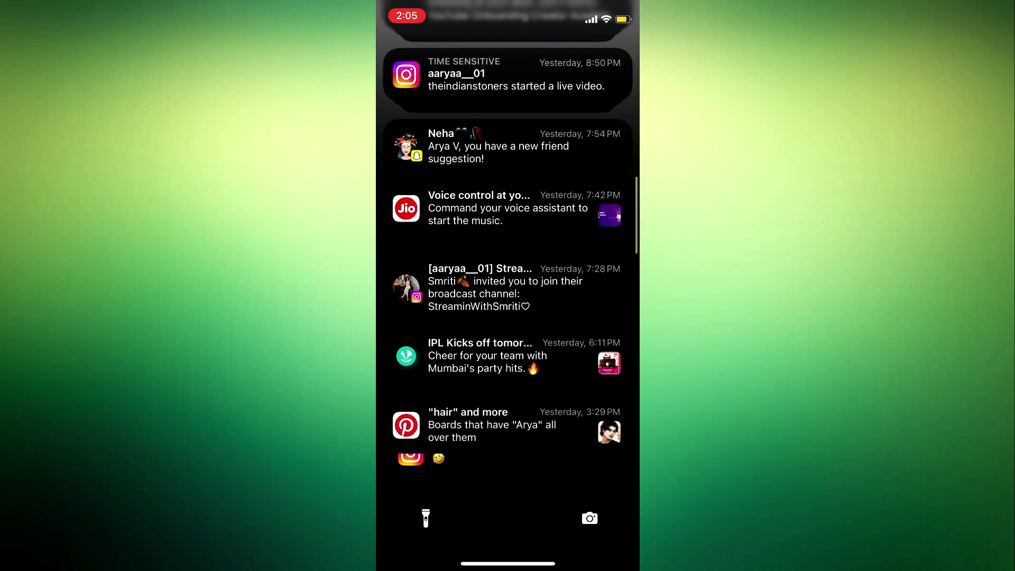
scroll(508, 286, up, 2)
scroll(507, 286, down, 5)
drag(508, 564, 507, 237)
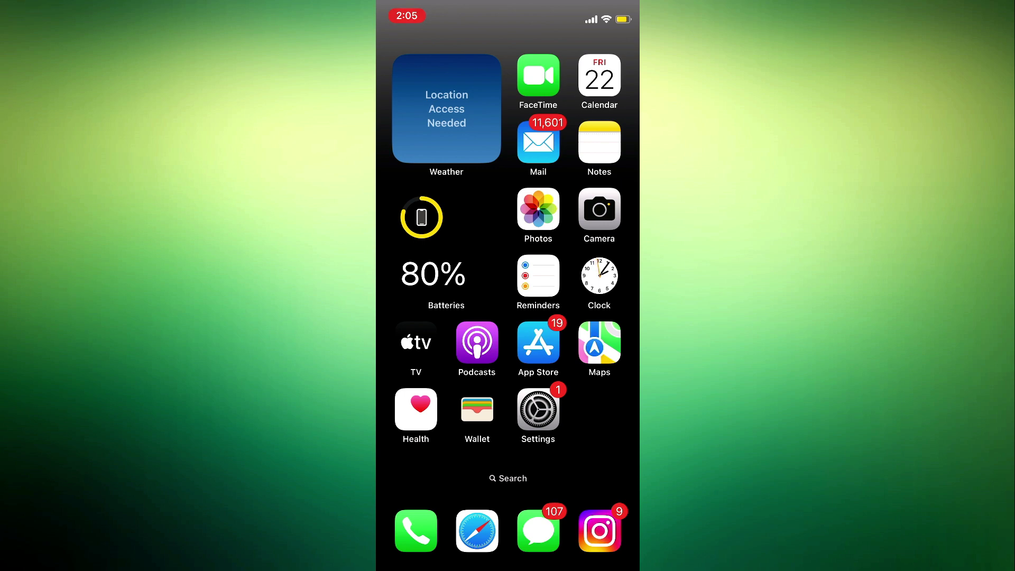
click(538, 409)
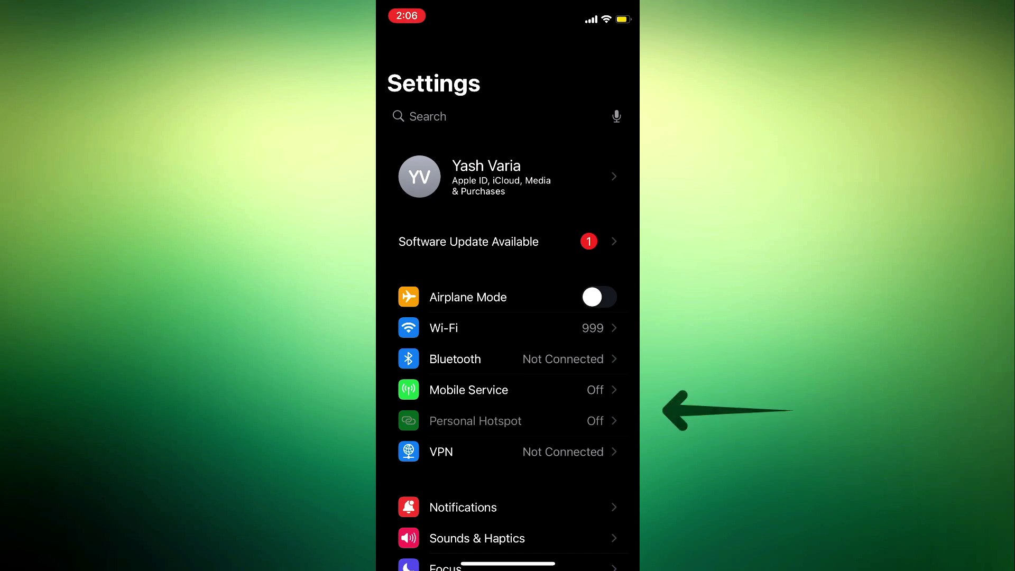
scroll(508, 317, down, 2)
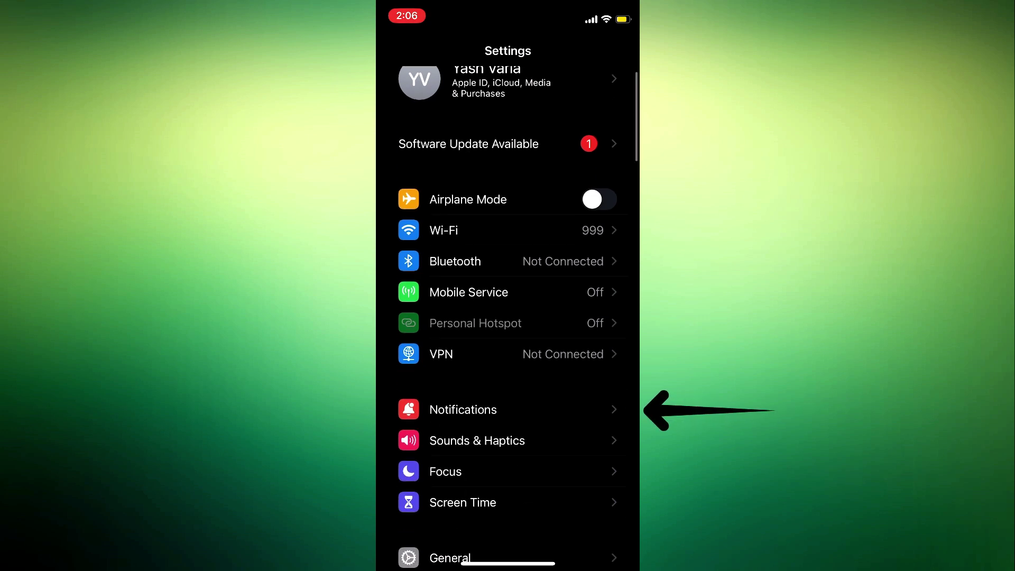
click(464, 409)
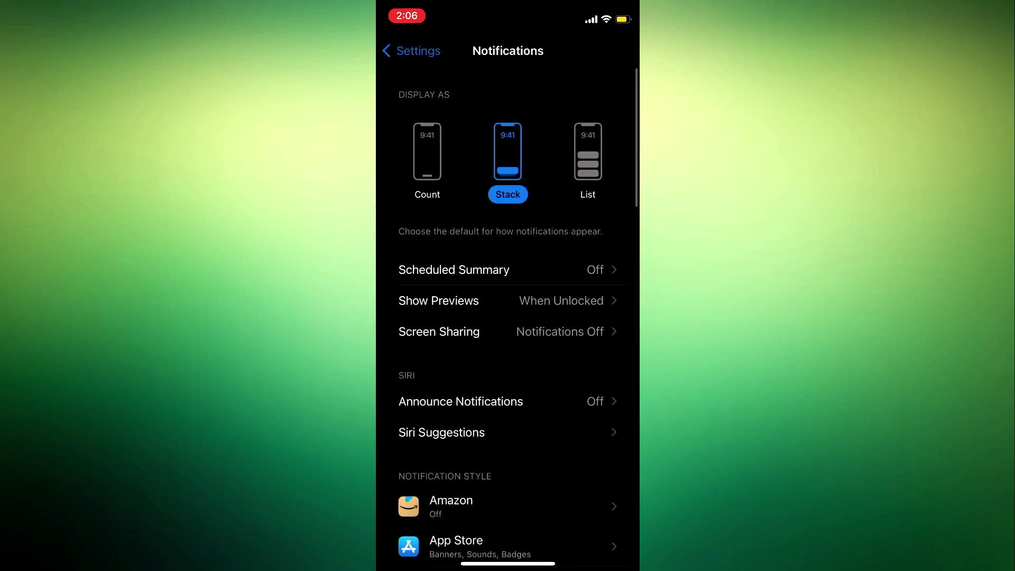
Change Show Previews from When Unlocked to Never
click(476, 301)
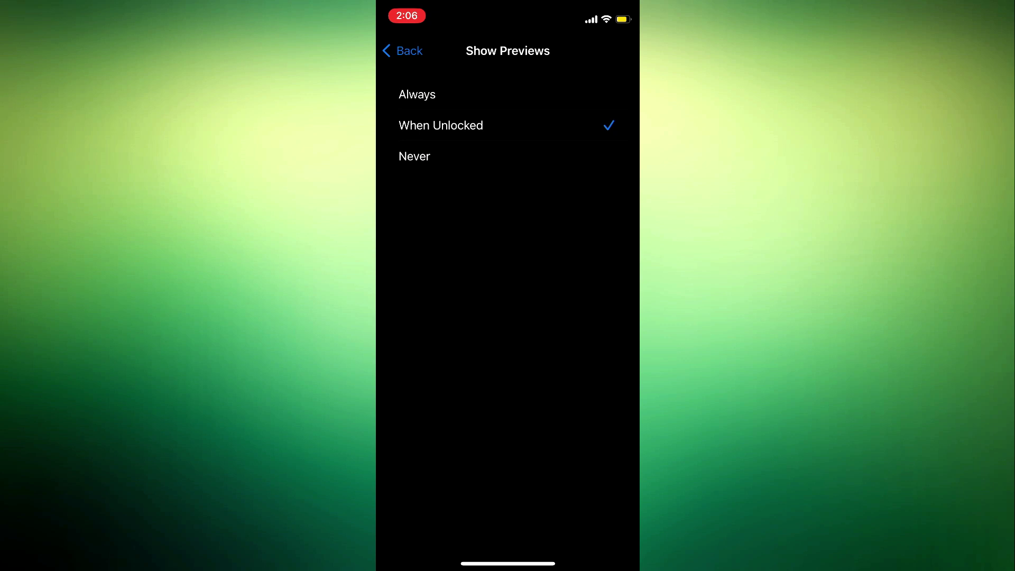
click(414, 156)
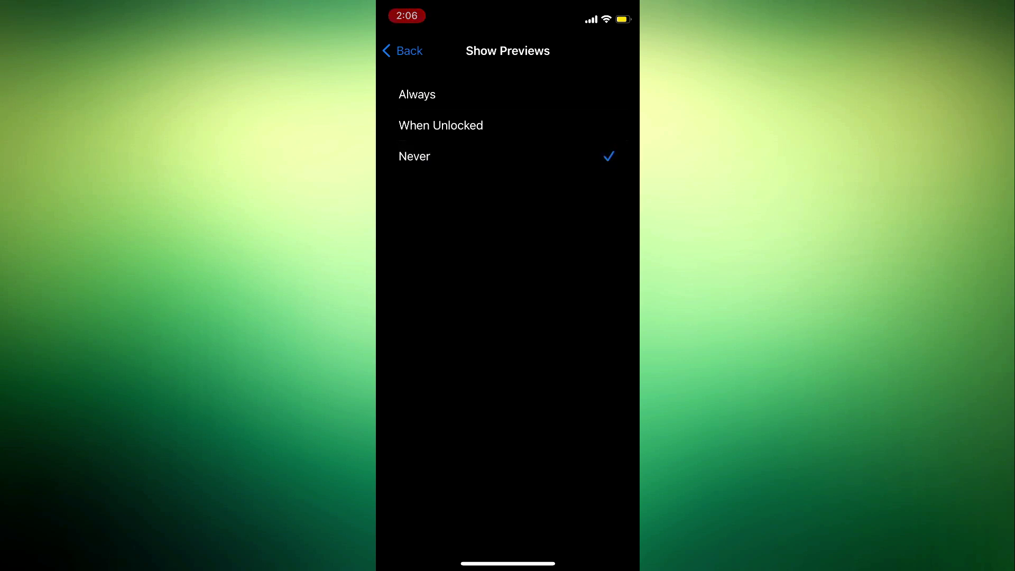
Check Notification Centre for notifications showing only app names, counts and timestamps
drag(508, 4, 508, 317)
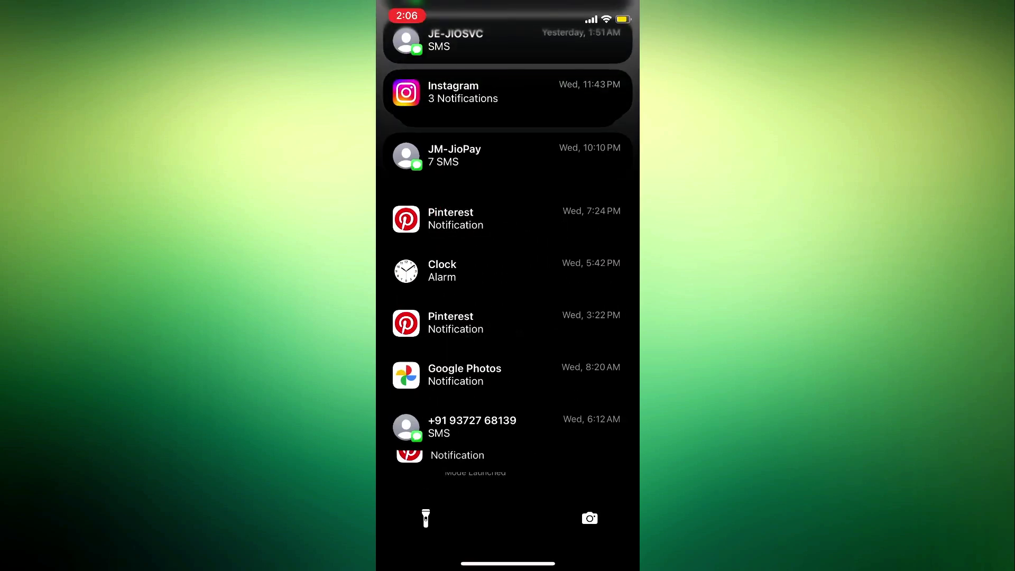
scroll(507, 285, up, 5)
scroll(508, 286, up, 3)
scroll(508, 286, up, 3)
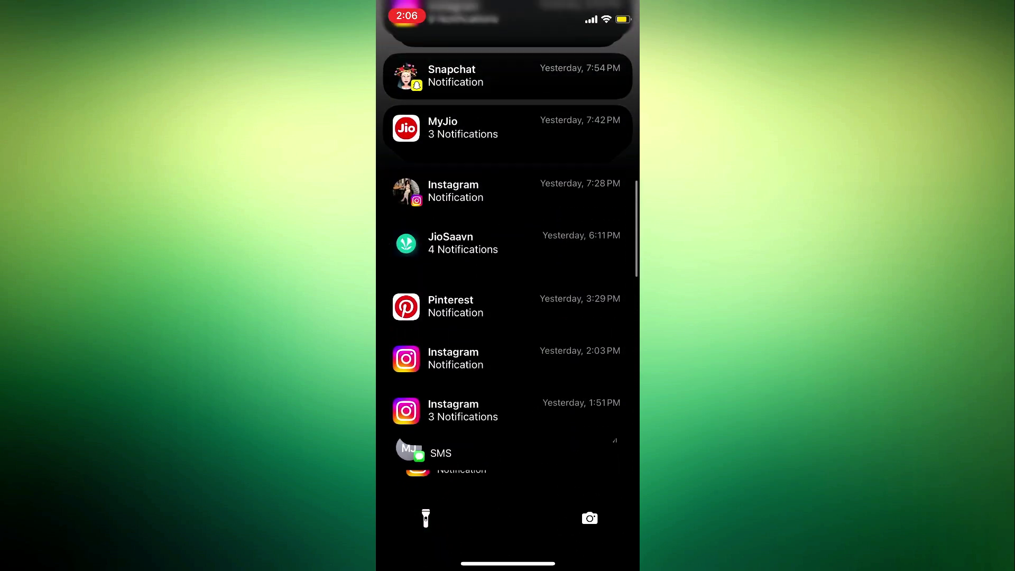
scroll(508, 286, up, 3)
scroll(508, 285, up, 3)
scroll(508, 285, up, 2)
scroll(508, 287, down, 5)
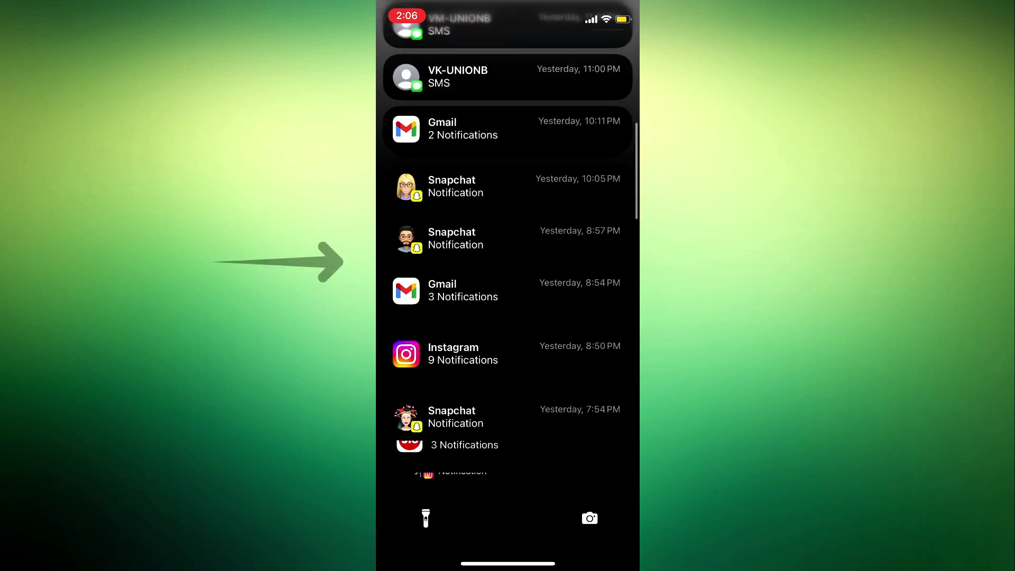
scroll(508, 285, down, 5)
scroll(508, 286, down, 5)
scroll(508, 286, down, 3)
scroll(508, 285, down, 2)
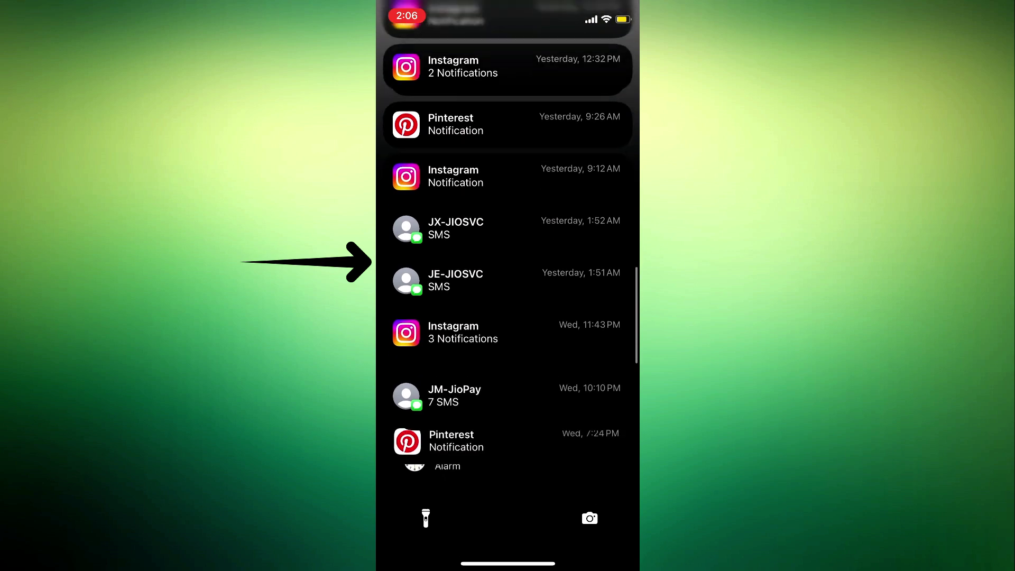
scroll(508, 286, down, 2)
scroll(508, 285, down, 2)
scroll(508, 285, down, 2)
scroll(508, 286, down, 2)
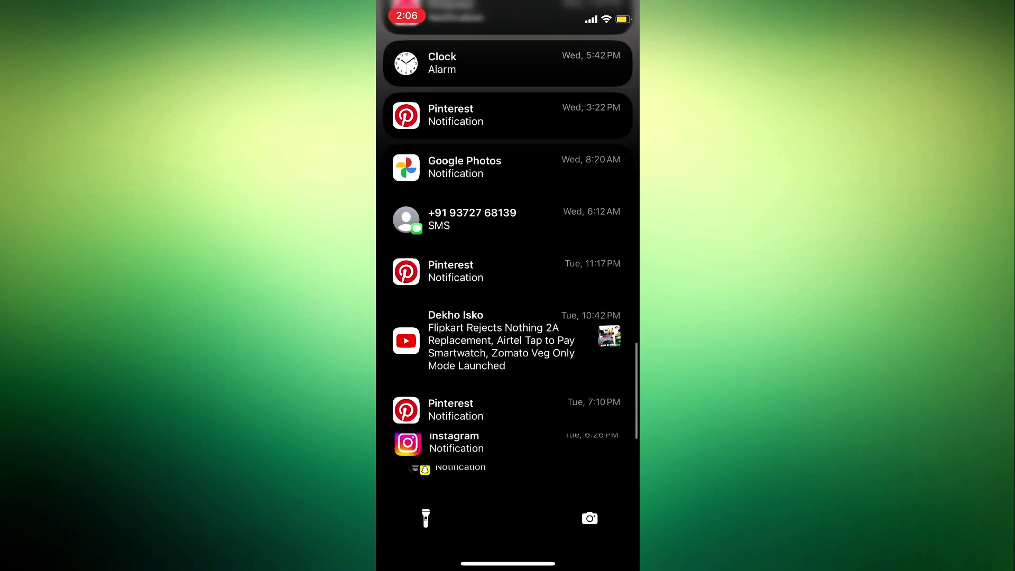
scroll(509, 285, down, 2)
scroll(507, 286, down, 2)
scroll(509, 286, down, 2)
scroll(508, 286, down, 1)
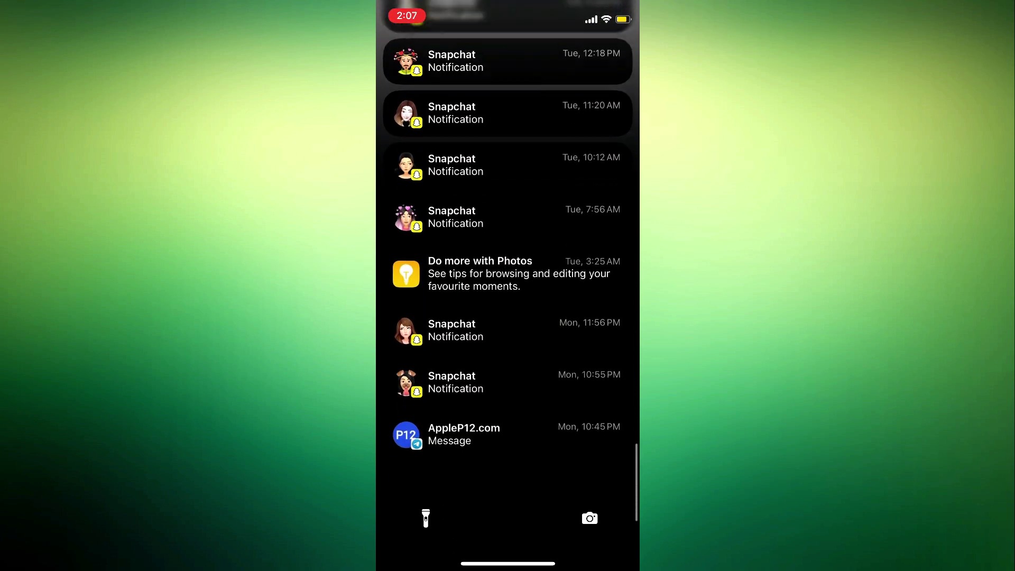
scroll(509, 286, up, 1)
scroll(508, 285, up, 5)
scroll(508, 285, up, 5)
scroll(508, 285, up, 5)
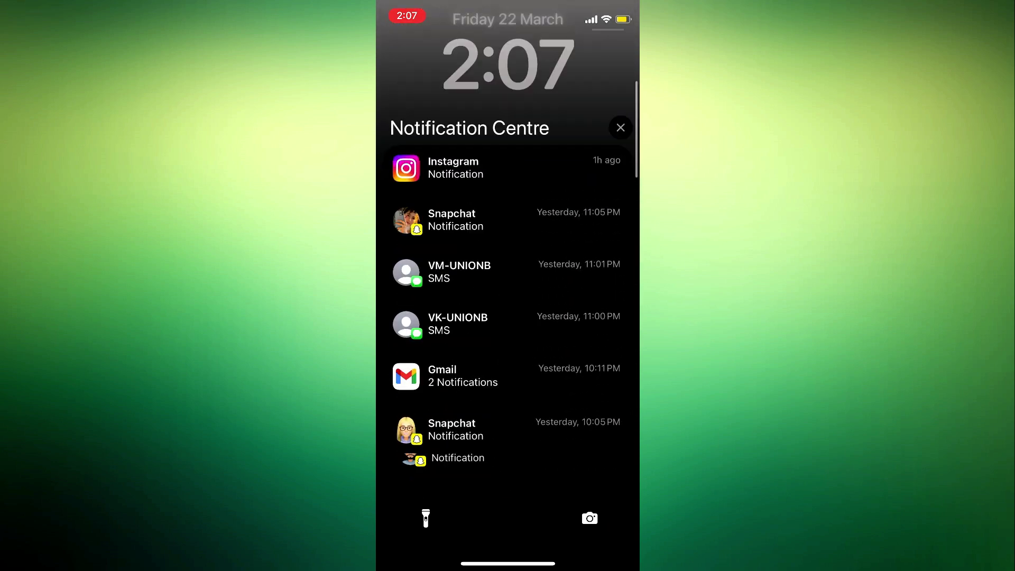